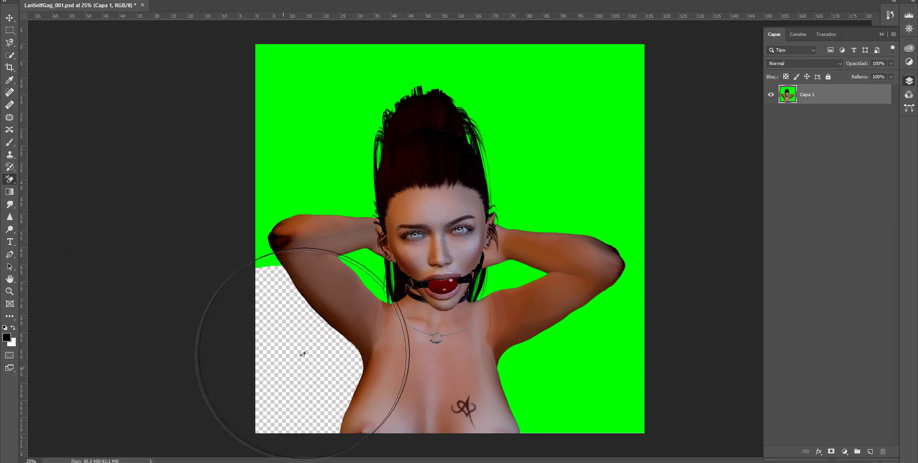
Scroll up on the canvas to view the cut-out figure over the grey fill
{"action": "scroll", "coordinate": [518, 245], "scroll_direction": "up", "scroll_amount": 5}
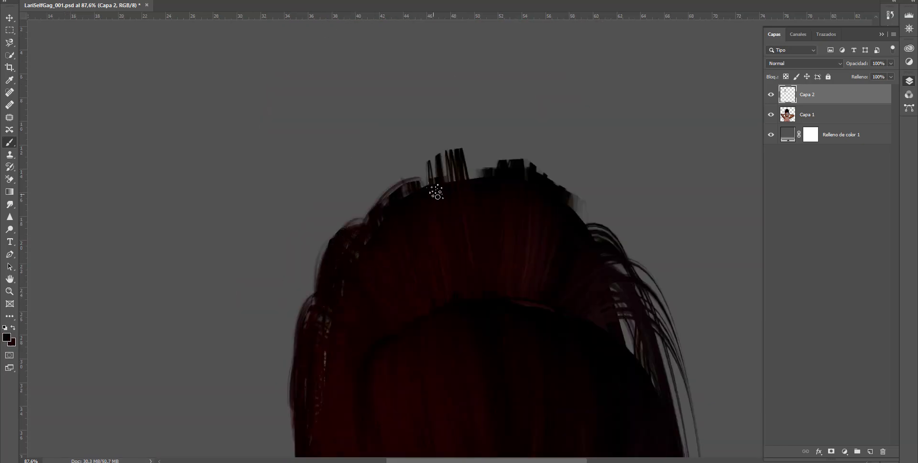
Pan to the hair, zoom in on the face, and hide the grey fill to check edges
{"action": "left_click_drag", "start_coordinate": [466, 272], "coordinate": [404, 331]}
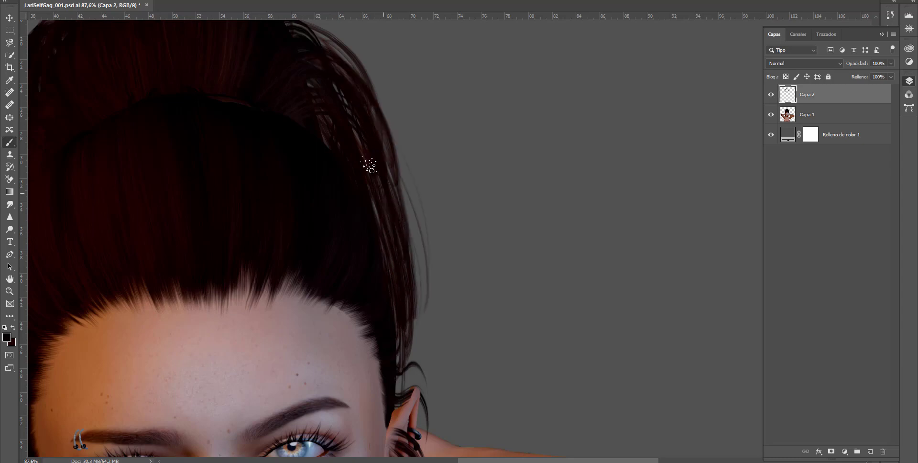
{"action": "left_click", "coordinate": [9, 291]}
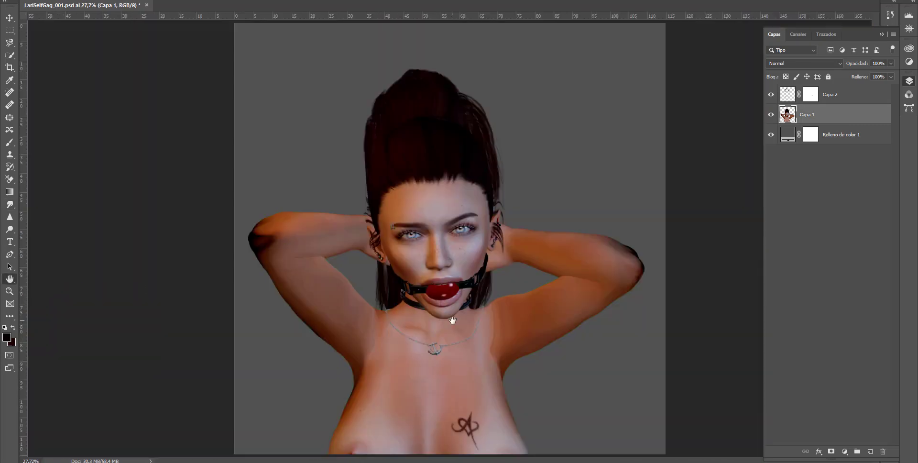
{"action": "left_click", "coordinate": [771, 135]}
Re-show the grey fill and apply Camera Raw: raise highlights and shadows, lower orange saturation
{"action": "left_click", "coordinate": [770, 114]}
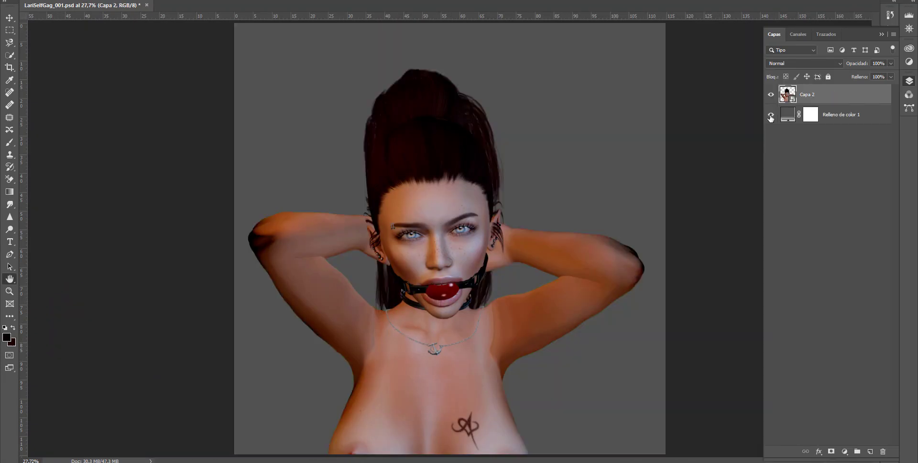
{"action": "key", "text": "ctrl+shift+a"}
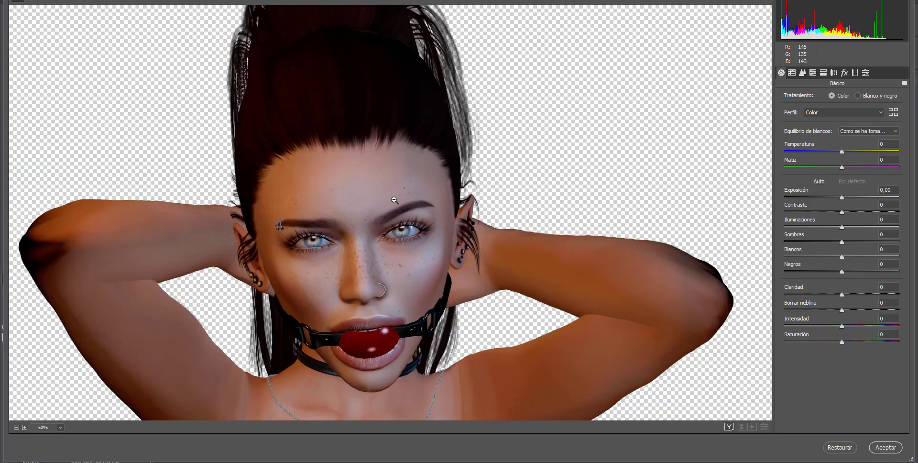
{"action": "key", "text": "ctrl+alt+4"}
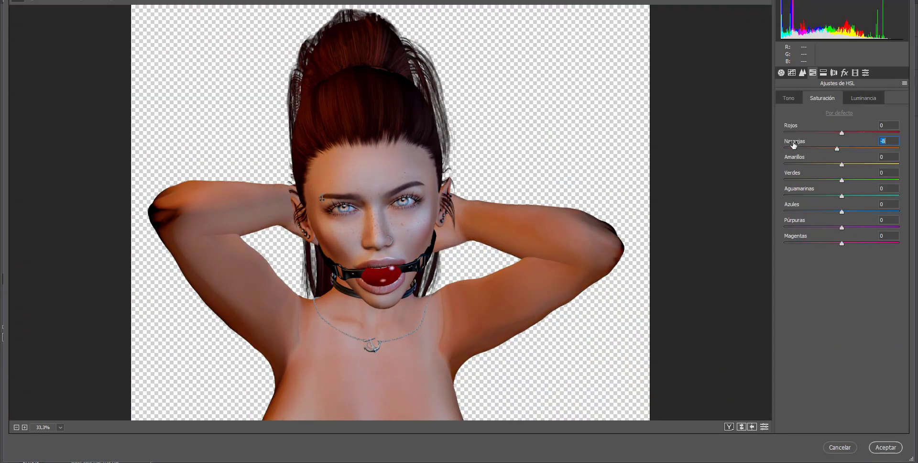
{"action": "left_click", "coordinate": [886, 447]}
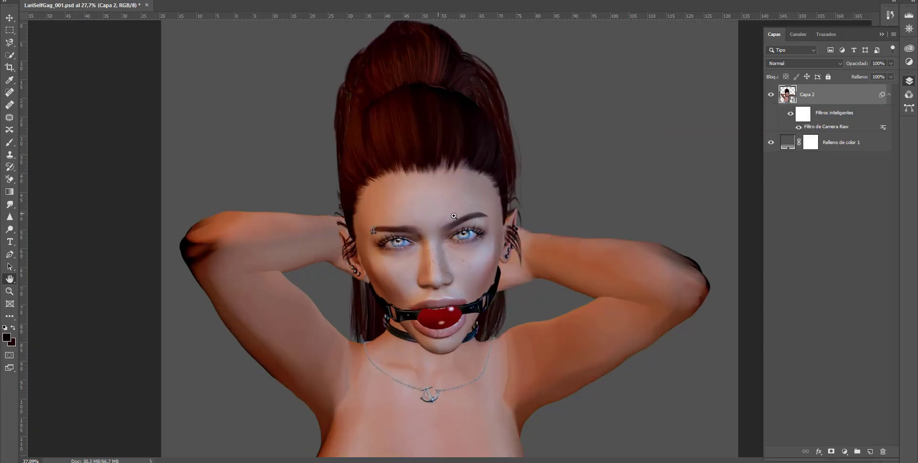
Add a 50% grey Overlay layer and burn shading into the face
{"action": "left_click", "coordinate": [870, 451], "text": "alt"}
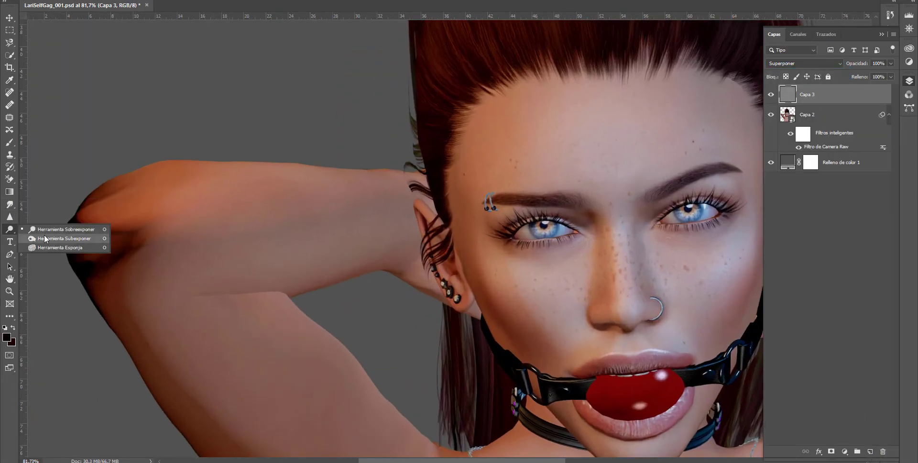
{"action": "left_click", "coordinate": [45, 238]}
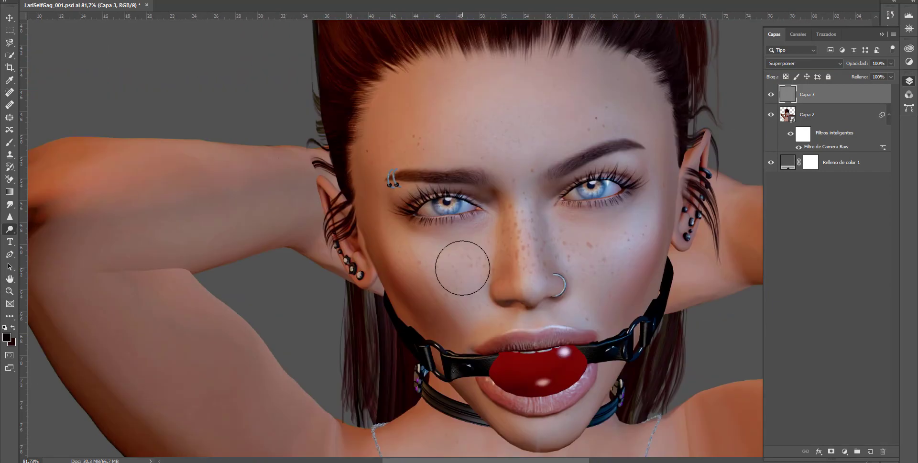
{"action": "scroll", "coordinate": [536, 338], "scroll_direction": "up", "scroll_amount": 3}
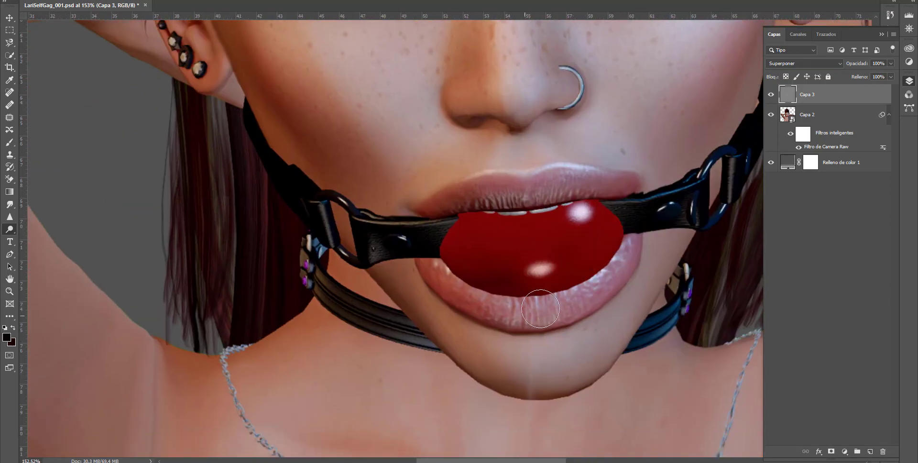
{"action": "scroll", "coordinate": [458, 318], "scroll_direction": "up", "scroll_amount": 5}
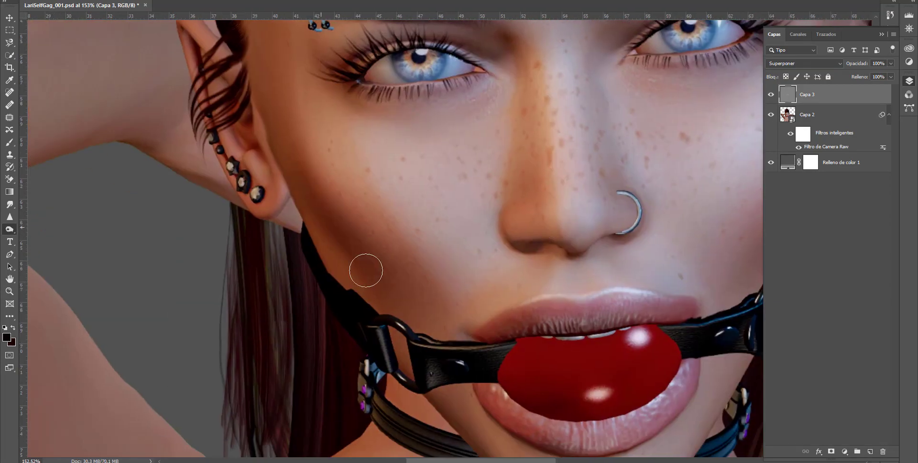
{"action": "left_click", "coordinate": [28, 236]}
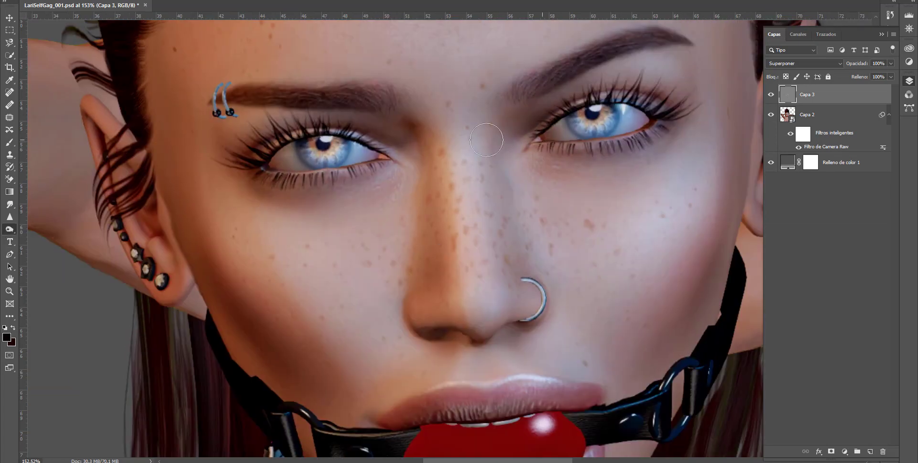
{"action": "scroll", "coordinate": [567, 114], "scroll_direction": "up", "scroll_amount": 1}
{"action": "scroll", "coordinate": [566, 114], "scroll_direction": "up", "scroll_amount": 3}
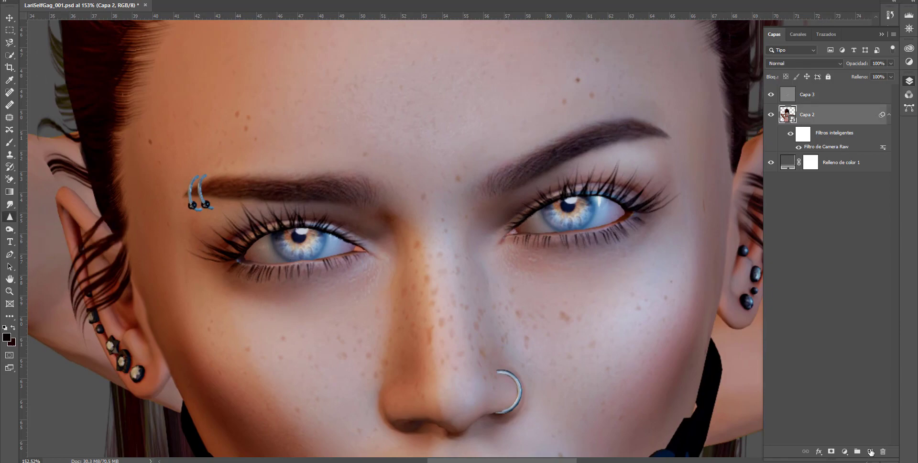
Move Capa 4 above Capa 3 and burn shading around the lips and ball
{"action": "left_click_drag", "start_coordinate": [837, 90], "coordinate": [837, 91]}
{"action": "scroll", "coordinate": [454, 283], "scroll_direction": "down", "scroll_amount": 5}
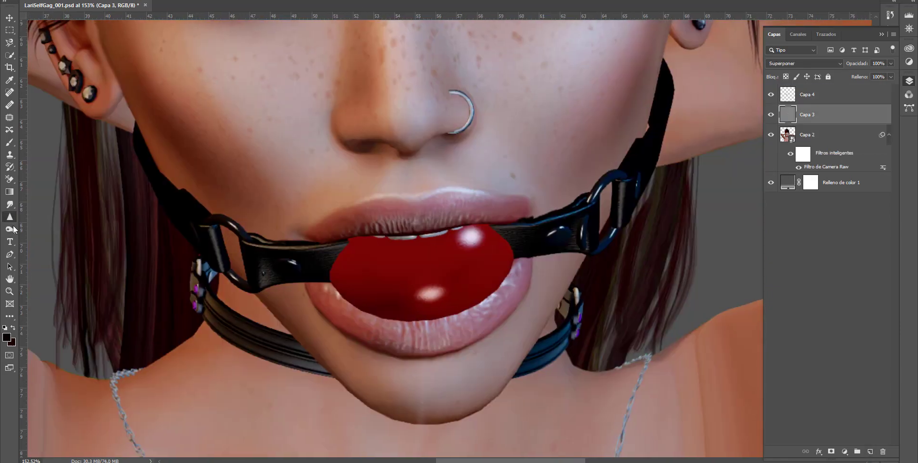
{"action": "left_click", "coordinate": [63, 239]}
{"action": "scroll", "coordinate": [382, 285], "scroll_direction": "up", "scroll_amount": 5}
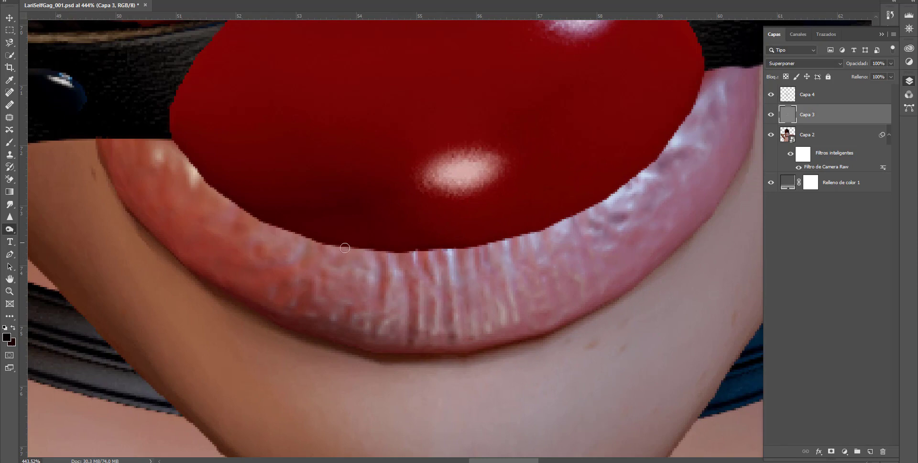
{"action": "scroll", "coordinate": [344, 247], "scroll_direction": "up", "scroll_amount": 5}
{"action": "scroll", "coordinate": [490, 99], "scroll_direction": "up", "scroll_amount": 2}
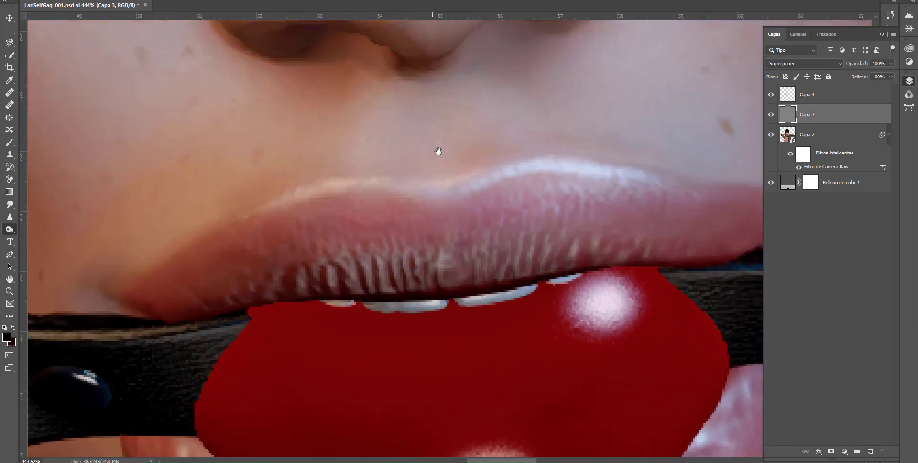
{"action": "scroll", "coordinate": [436, 152], "scroll_direction": "up", "scroll_amount": 1}
{"action": "scroll", "coordinate": [505, 211], "scroll_direction": "down", "scroll_amount": 3}
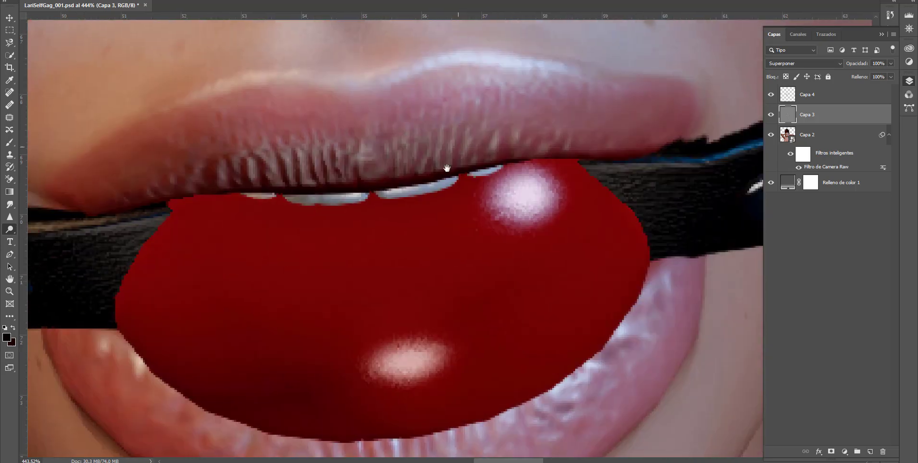
{"action": "scroll", "coordinate": [529, 192], "scroll_direction": "down", "scroll_amount": 3}
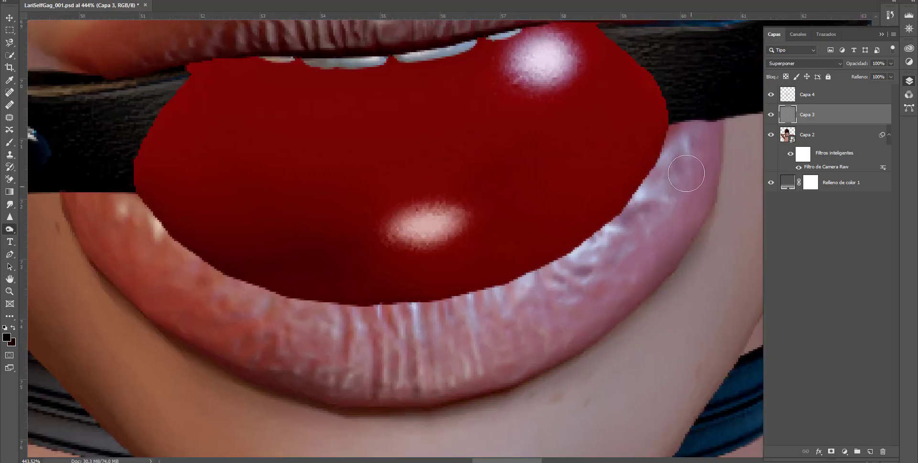
{"action": "scroll", "coordinate": [528, 229], "scroll_direction": "down", "scroll_amount": 3}
{"action": "scroll", "coordinate": [262, 180], "scroll_direction": "up", "scroll_amount": 4}
{"action": "scroll", "coordinate": [191, 158], "scroll_direction": "left", "scroll_amount": 2}
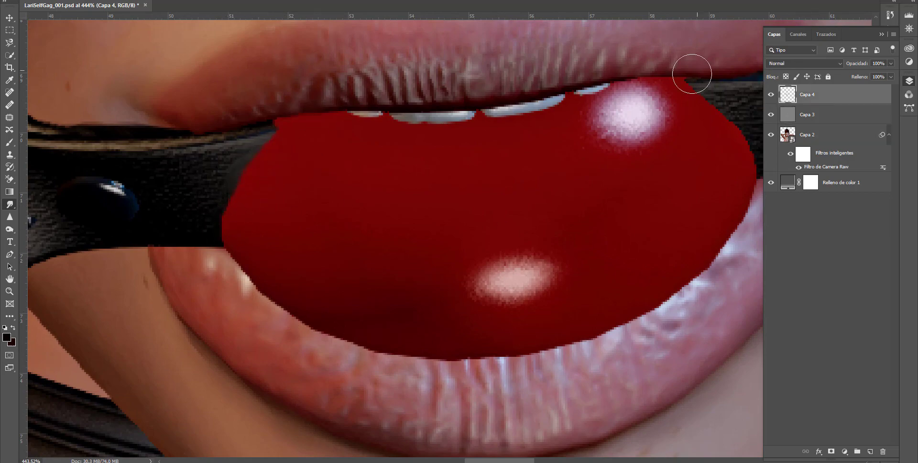
{"action": "scroll", "coordinate": [670, 105], "scroll_direction": "down", "scroll_amount": 1}
{"action": "scroll", "coordinate": [597, 201], "scroll_direction": "down", "scroll_amount": 1}
{"action": "scroll", "coordinate": [479, 229], "scroll_direction": "left", "scroll_amount": 2}
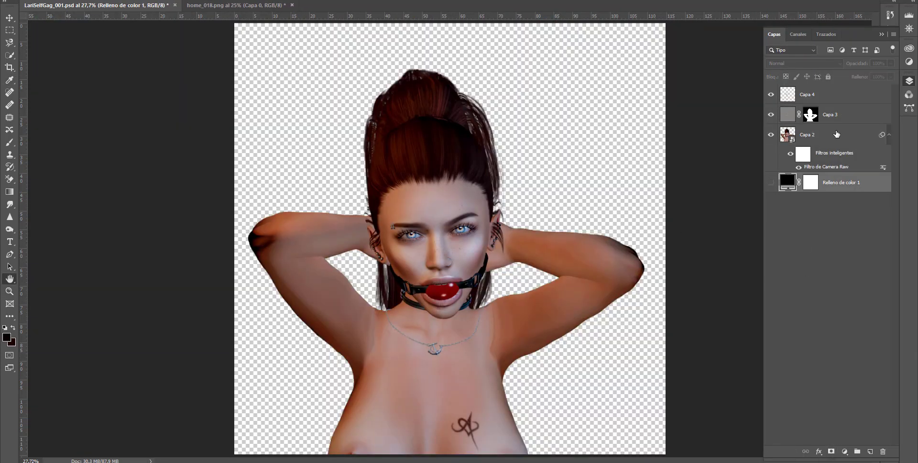
Lower the room image's clarity and vibrance and drag it into the portrait document
{"action": "left_click", "coordinate": [154, 3]}
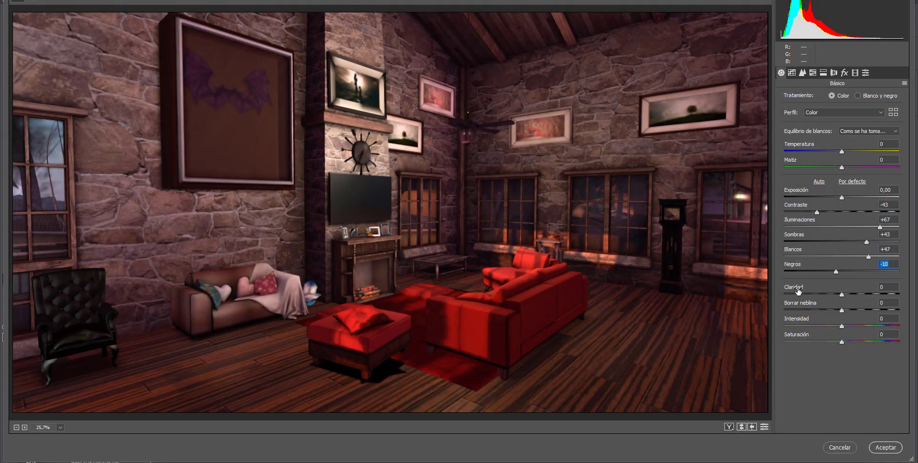
{"action": "left_click_drag", "start_coordinate": [798, 289], "coordinate": [792, 289]}
{"action": "left_click_drag", "start_coordinate": [798, 321], "coordinate": [786, 320]}
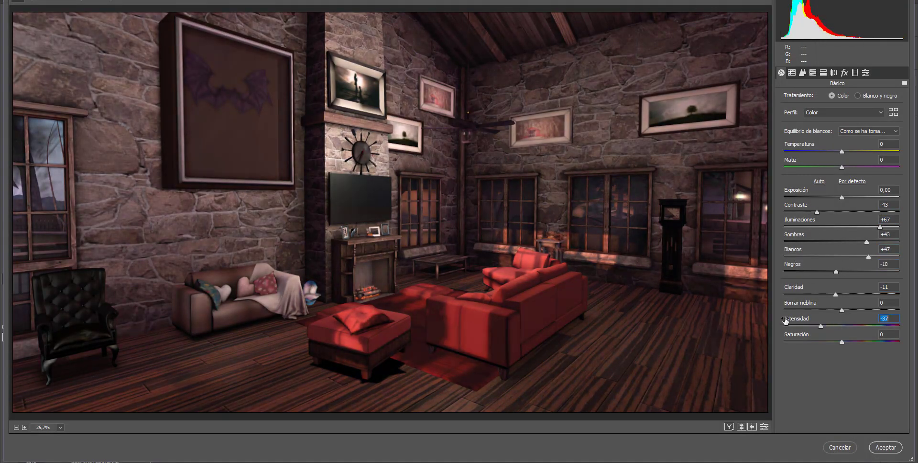
{"action": "left_click", "coordinate": [813, 74]}
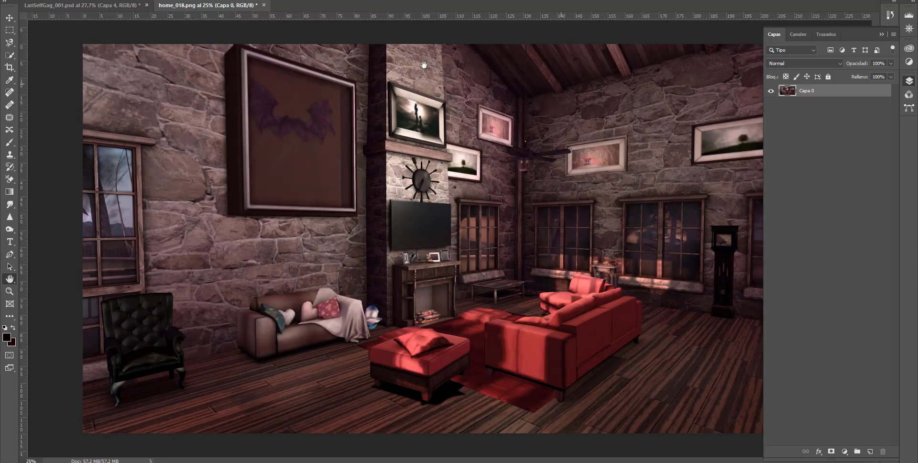
{"action": "key", "text": "v"}
{"action": "mouse_move", "coordinate": [424, 64]}
{"action": "left_mouse_down"}
{"action": "mouse_move", "coordinate": [456, 161]}
{"action": "mouse_move", "coordinate": [478, 162]}
{"action": "left_mouse_up"}
Enlarge the room layer behind the character and apply a Gaussian Blur of radius 10
{"action": "key", "text": "ctrl+t"}
{"action": "key", "text": "ctrl+0"}
{"action": "left_click_drag", "start_coordinate": [532, 201], "coordinate": [397, 193]}
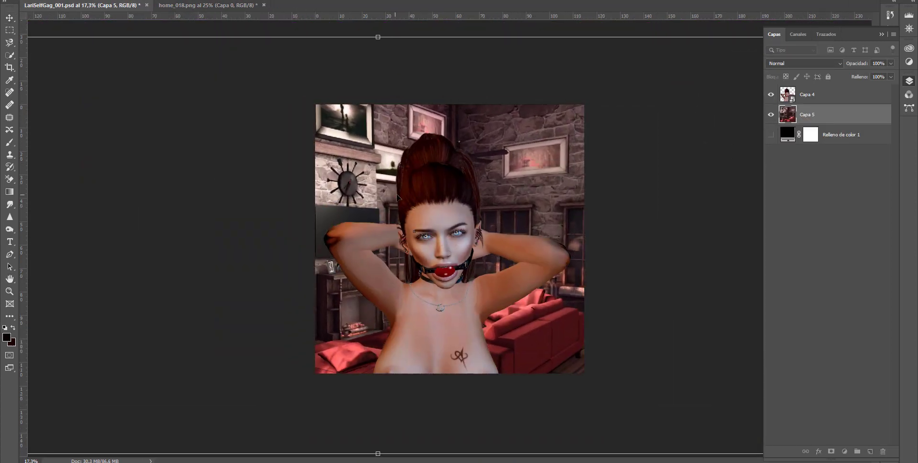
{"action": "key", "text": "Return"}
{"action": "left_click", "coordinate": [358, 141]}
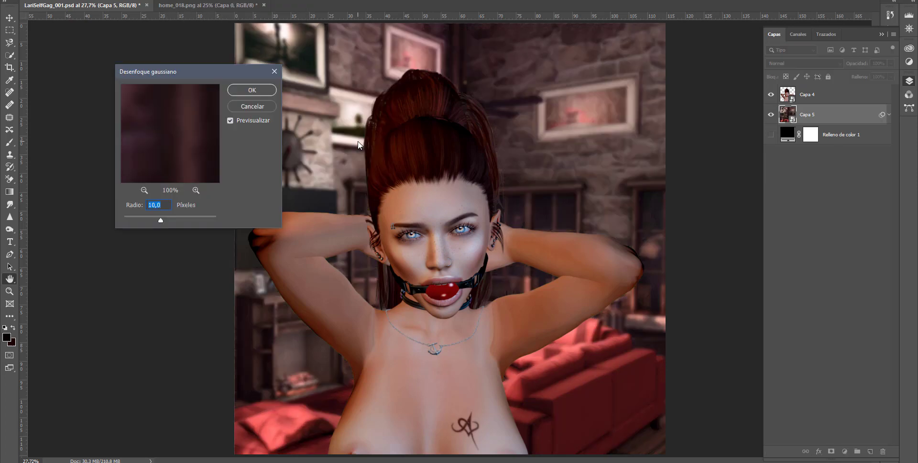
{"action": "key", "text": "Return"}
Add a Selective Color layer deepening blacks and raising cyan and magenta in the Neutrals
{"action": "left_click", "coordinate": [844, 451]}
{"action": "left_click", "coordinate": [861, 453]}
{"action": "left_click_drag", "start_coordinate": [771, 156], "coordinate": [765, 157]}
{"action": "left_click_drag", "start_coordinate": [766, 97], "coordinate": [765, 97]}
{"action": "left_click_drag", "start_coordinate": [767, 115], "coordinate": [771, 96]}
{"action": "left_click_drag", "start_coordinate": [771, 115], "coordinate": [774, 118]}
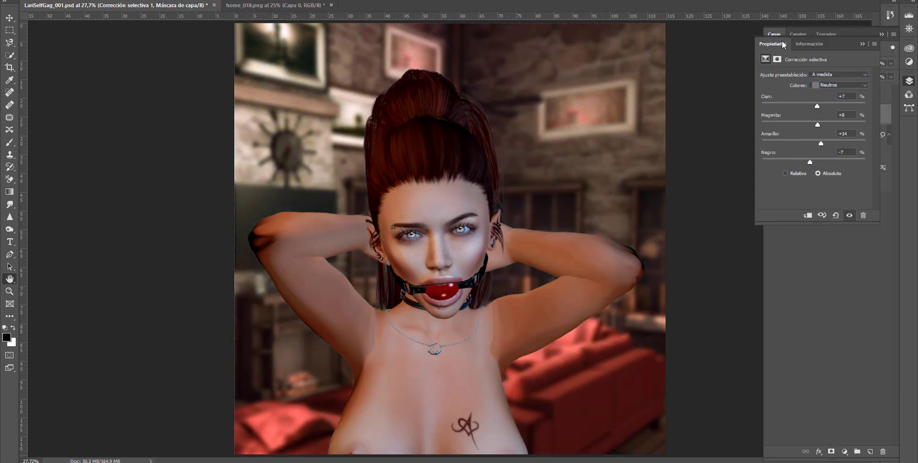
{"action": "left_click", "coordinate": [784, 44]}
Shift the room background layer Capa 5 right behind the figure
{"action": "left_click", "coordinate": [813, 134]}
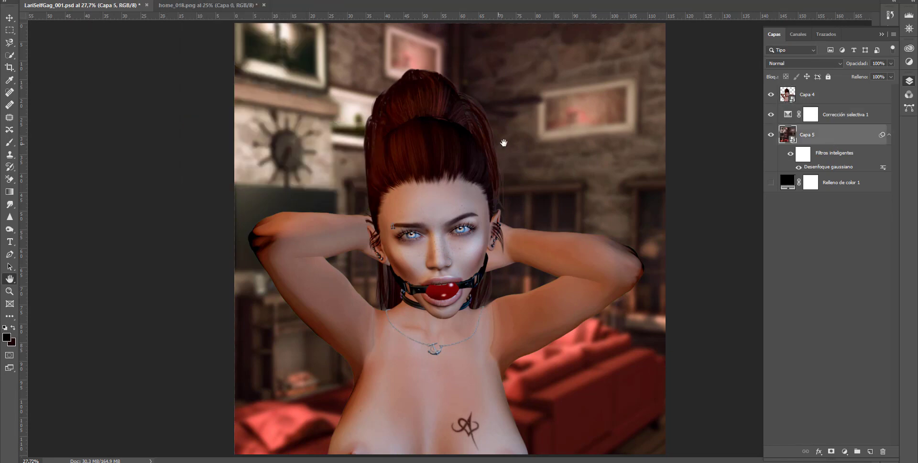
{"action": "key", "text": "v"}
{"action": "left_click_drag", "start_coordinate": [250, 298], "coordinate": [659, 150]}
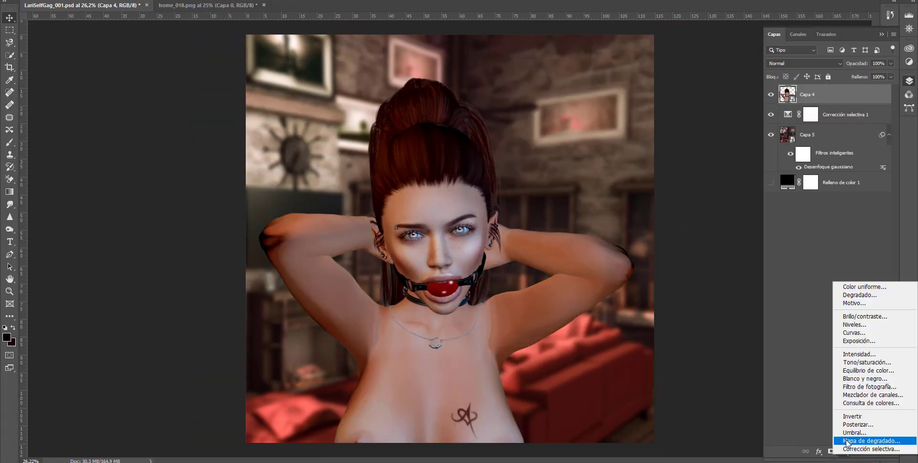
Add a second Selective Color adjustment layer over the figure and open its settings
{"action": "left_click", "coordinate": [850, 438]}
{"action": "double_click", "coordinate": [797, 96]}
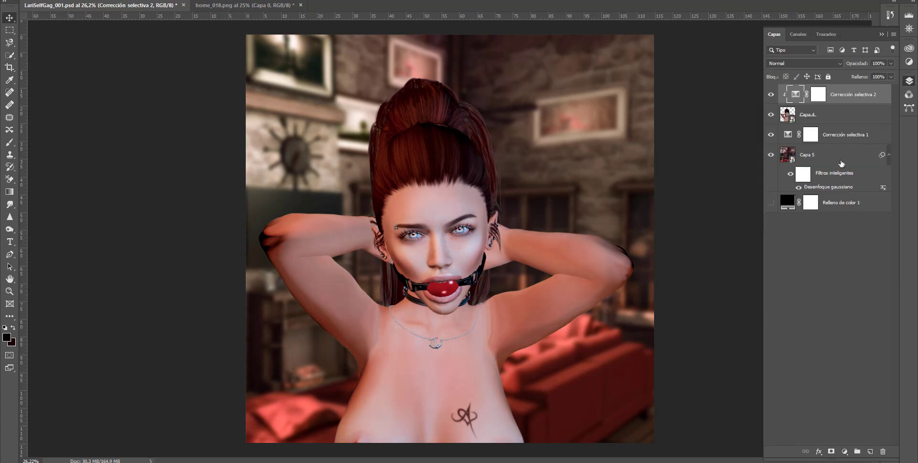
Convert the portrait to a smart object and overlay Flare-Overlay-03 in Screen mode at lower opacity
{"action": "right_click", "coordinate": [851, 154]}
{"action": "left_click", "coordinate": [845, 156]}
{"action": "left_click", "coordinate": [354, 5]}
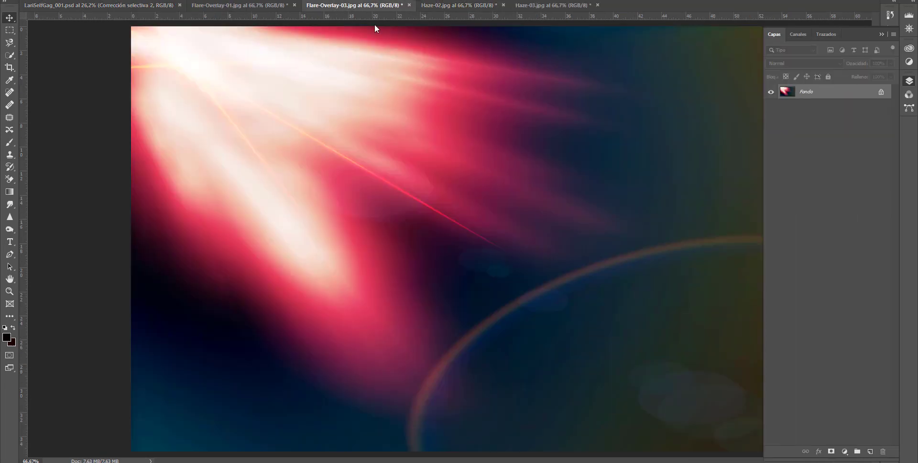
{"action": "left_click_drag", "start_coordinate": [526, 239], "coordinate": [450, 239]}
{"action": "left_click_drag", "start_coordinate": [621, 94], "coordinate": [655, 35]}
{"action": "left_click", "coordinate": [803, 63]}
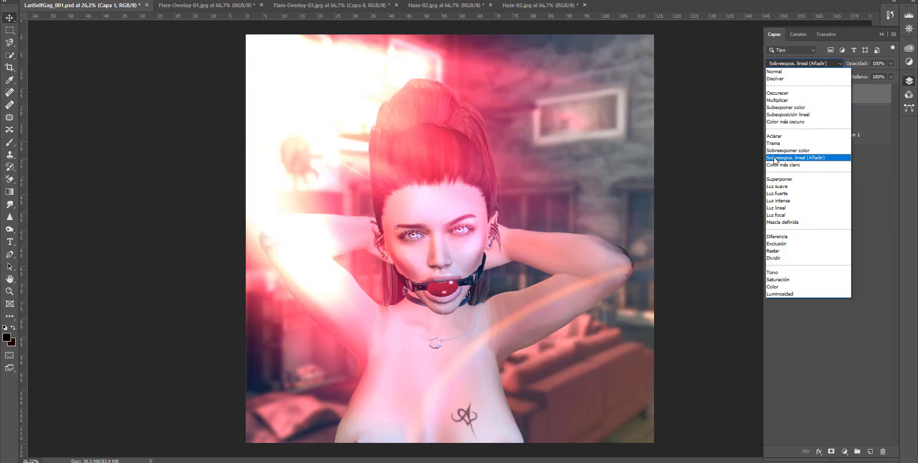
{"action": "left_click", "coordinate": [773, 143]}
{"action": "key", "text": "5"}
{"action": "key", "text": "9"}
Add the rainbow haze image over the portrait in Screen mode
{"action": "left_click", "coordinate": [454, 5]}
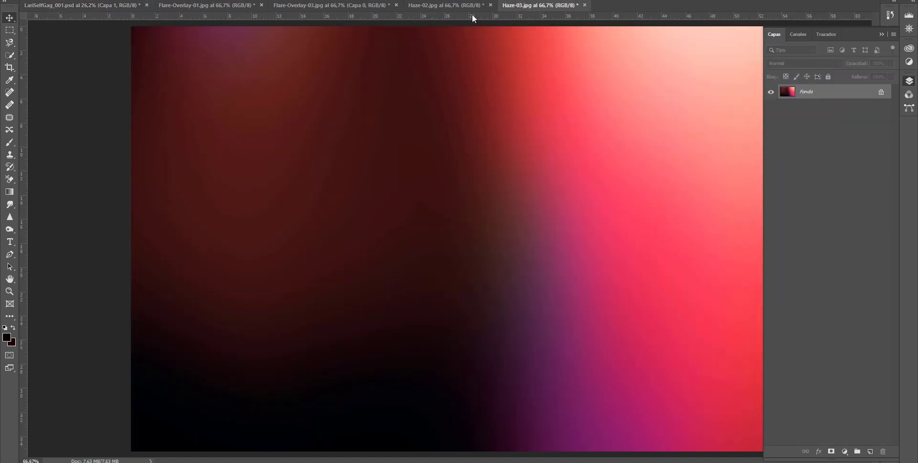
{"action": "left_click", "coordinate": [541, 5]}
{"action": "left_click_drag", "start_coordinate": [455, 191], "coordinate": [515, 166]}
{"action": "key", "text": "Return"}
{"action": "left_click", "coordinate": [803, 63]}
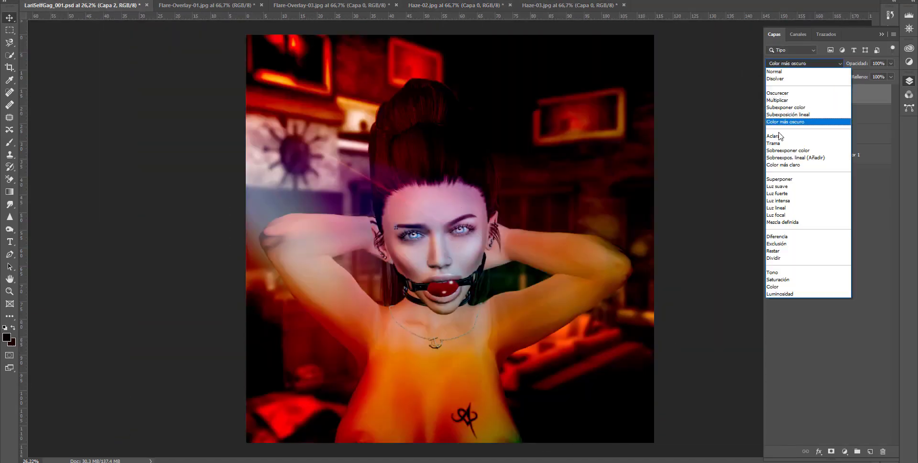
{"action": "left_click", "coordinate": [773, 143]}
{"action": "key", "text": "3"}
{"action": "key", "text": "1"}
{"action": "left_click", "coordinate": [467, 186], "text": "ctrl"}
Add the red haze image to the portrait and try a blend mode on it
{"action": "key", "text": "ctrl+shift+Tab"}
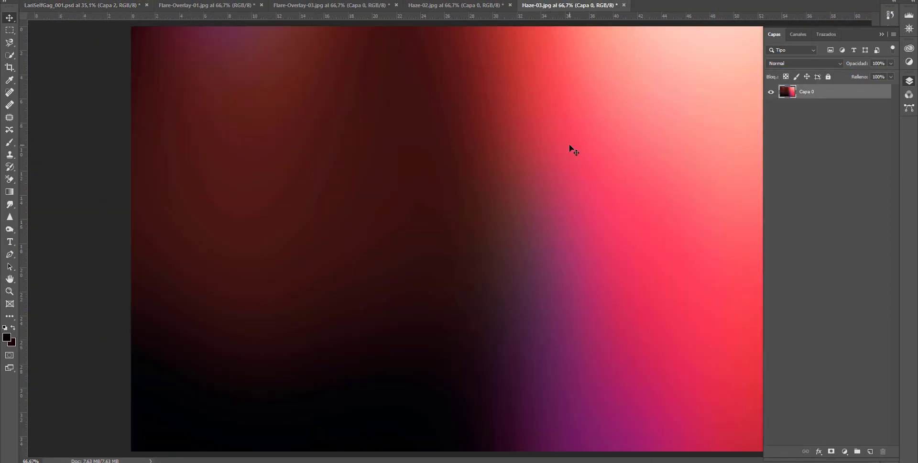
{"action": "left_click_drag", "start_coordinate": [569, 145], "coordinate": [461, 246]}
{"action": "left_click", "coordinate": [803, 63]}
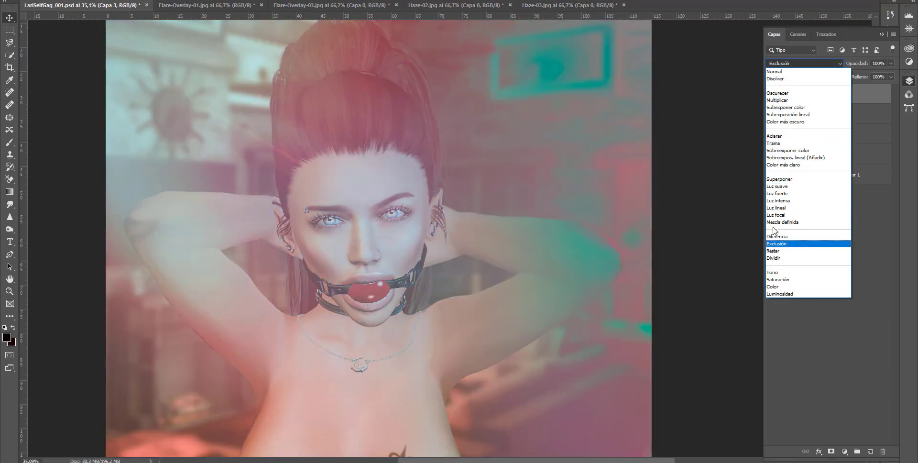
{"action": "left_click", "coordinate": [777, 236]}
{"action": "left_click", "coordinate": [807, 114]}
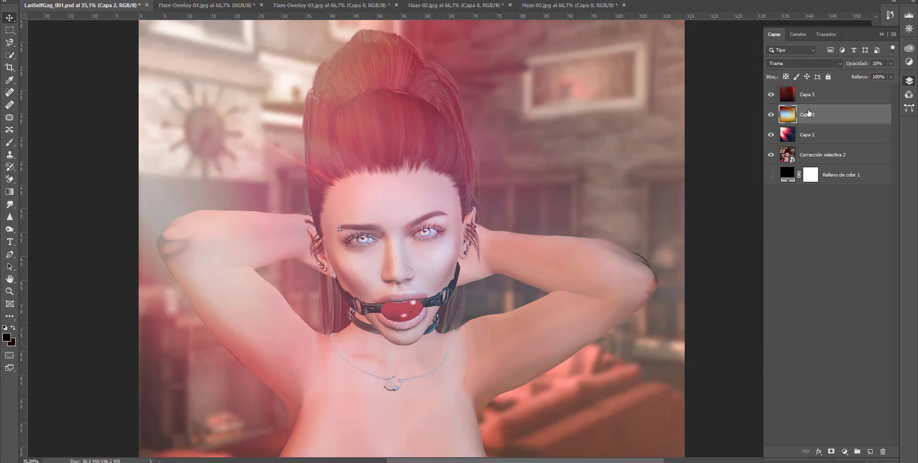
Bring in the light-ray flare image and set it to Multiply blending
{"action": "key", "text": "ctrl+Tab"}
{"action": "left_click_drag", "start_coordinate": [268, 144], "coordinate": [555, 188]}
{"action": "key", "text": "ctrl+t"}
{"action": "left_click", "coordinate": [803, 63]}
{"action": "left_click", "coordinate": [811, 95]}
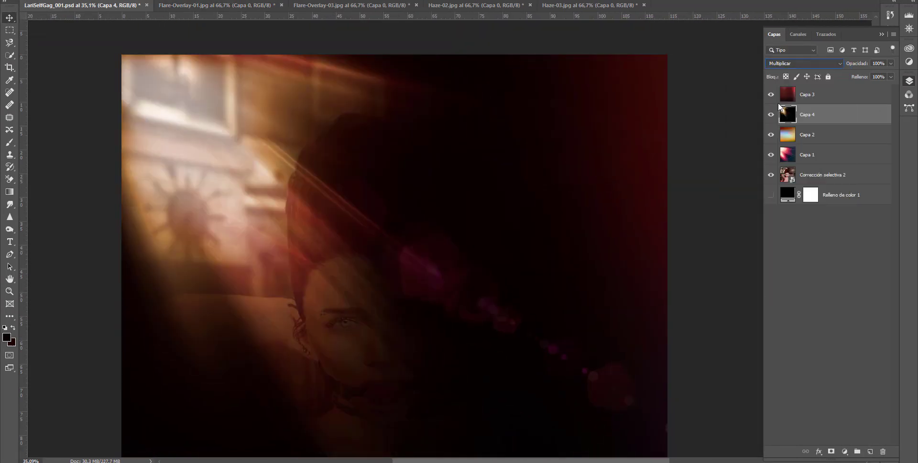
{"action": "scroll", "coordinate": [556, 188], "scroll_direction": "down", "scroll_amount": 1}
{"action": "left_click", "coordinate": [804, 63]}
{"action": "left_click", "coordinate": [811, 95]}
Raise the rainbow haze opacity to 75%, switch the light rays to Screen, and rotate them
{"action": "key", "text": "alt+bracketleft"}
{"action": "key", "text": "7"}
{"action": "key", "text": "5"}
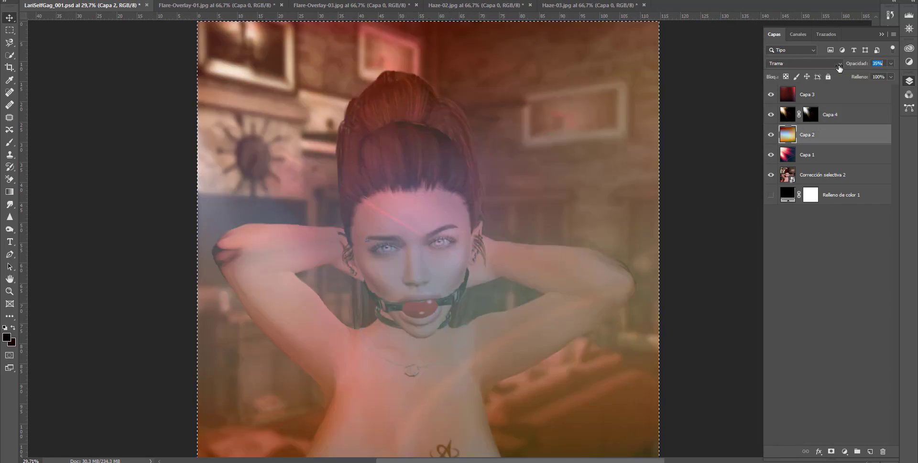
{"action": "left_click", "coordinate": [803, 63]}
{"action": "left_click", "coordinate": [776, 144]}
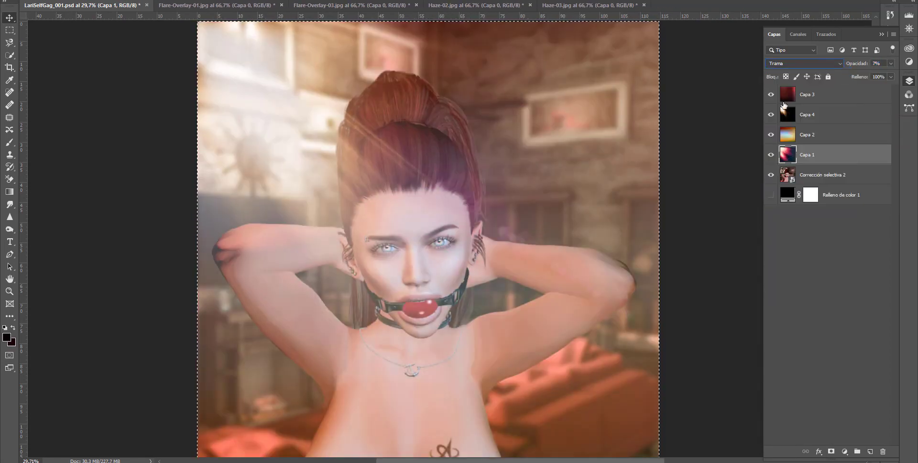
{"action": "key", "text": "ctrl+t"}
{"action": "mouse_move", "coordinate": [195, 96]}
{"action": "left_mouse_down"}
{"action": "mouse_move", "coordinate": [155, 252]}
{"action": "mouse_move", "coordinate": [448, 221]}
{"action": "left_mouse_up"}
{"action": "key", "text": "ctrl+minus"}
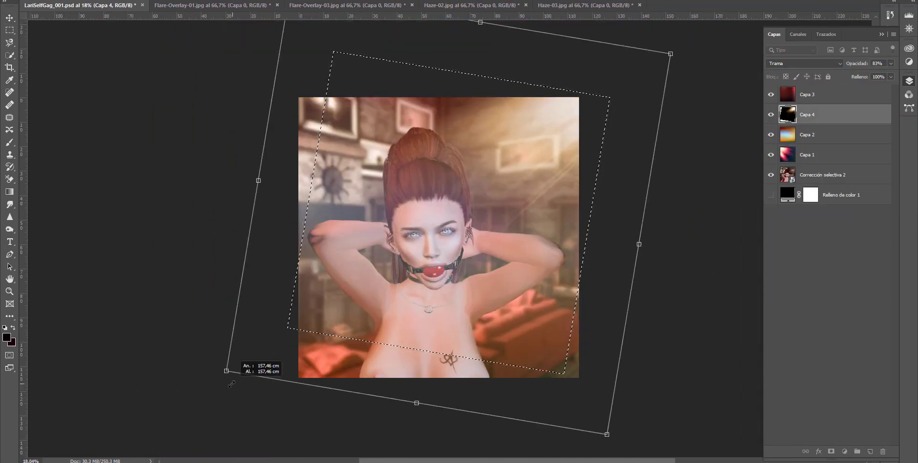
Add colourized Hue/Saturation adjustments tinting the light rays blue
{"action": "key", "text": "Return"}
{"action": "left_click", "coordinate": [845, 451]}
{"action": "left_click", "coordinate": [866, 361]}
{"action": "left_click", "coordinate": [810, 161]}
{"action": "left_click_drag", "start_coordinate": [763, 111], "coordinate": [818, 113]}
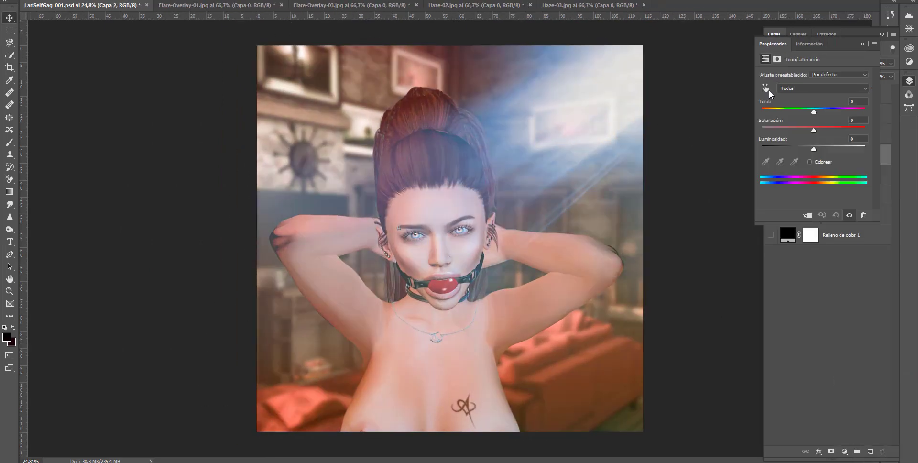
{"action": "left_click", "coordinate": [810, 161]}
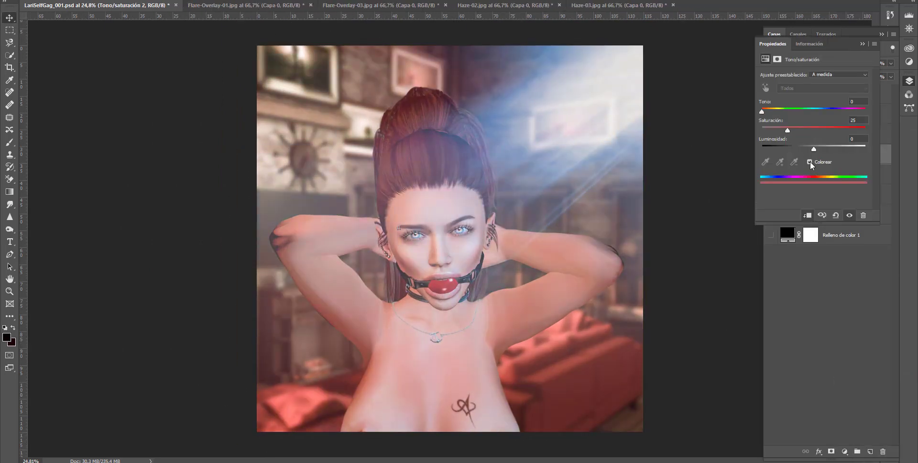
{"action": "left_click", "coordinate": [776, 47]}
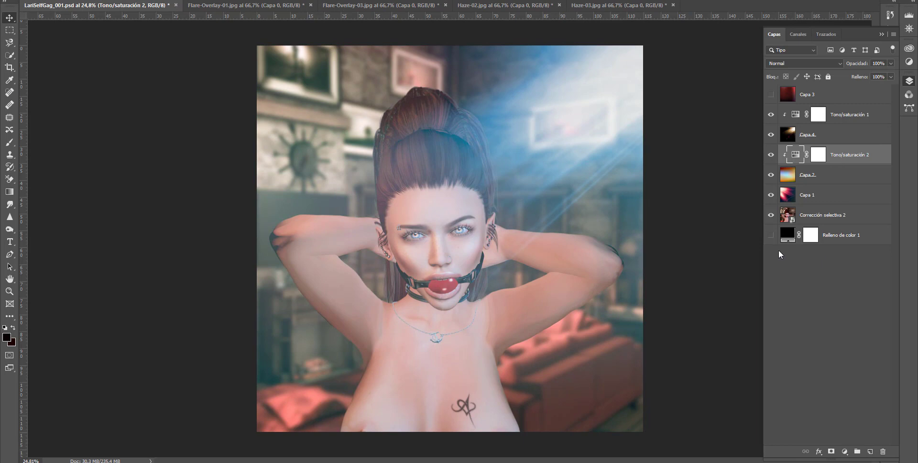
Add Levels adjustments to the flare layer and inside the portrait smart object, saving it
{"action": "left_click", "coordinate": [854, 195]}
{"action": "left_click", "coordinate": [844, 452]}
{"action": "left_click", "coordinate": [856, 328]}
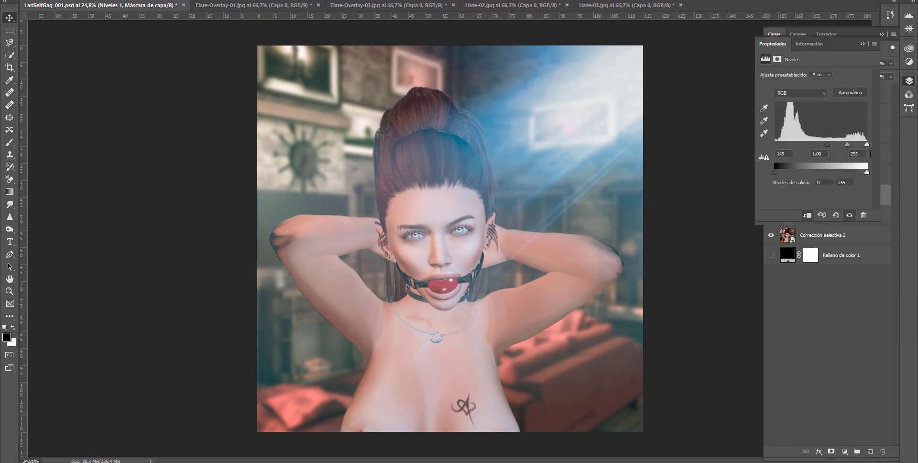
{"action": "double_click", "coordinate": [787, 234]}
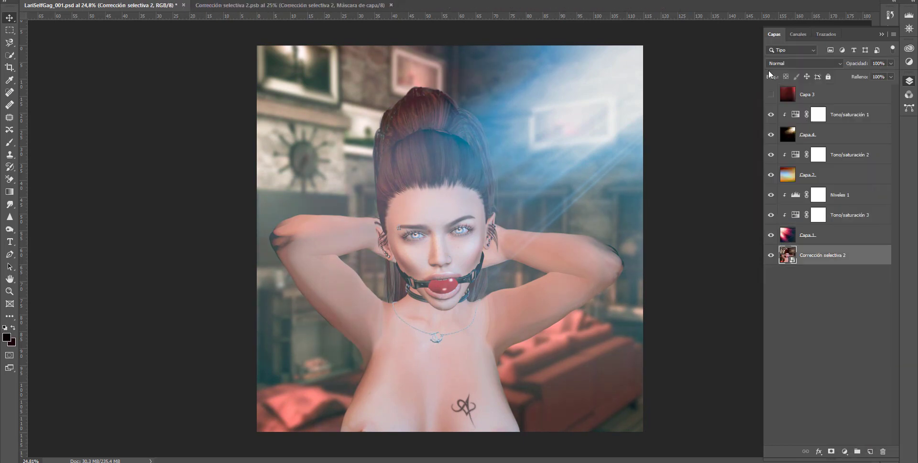
{"action": "left_click", "coordinate": [845, 451]}
{"action": "left_click", "coordinate": [856, 328]}
{"action": "key", "text": "ctrl+s"}
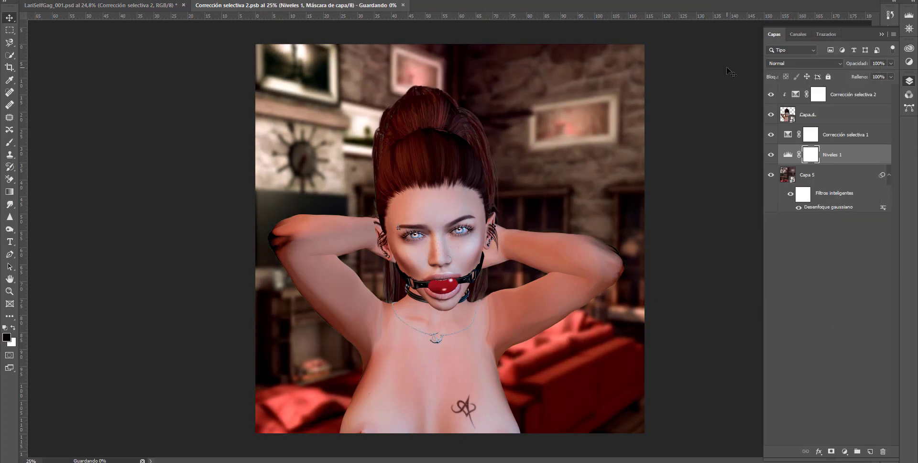
{"action": "left_click", "coordinate": [406, 5]}
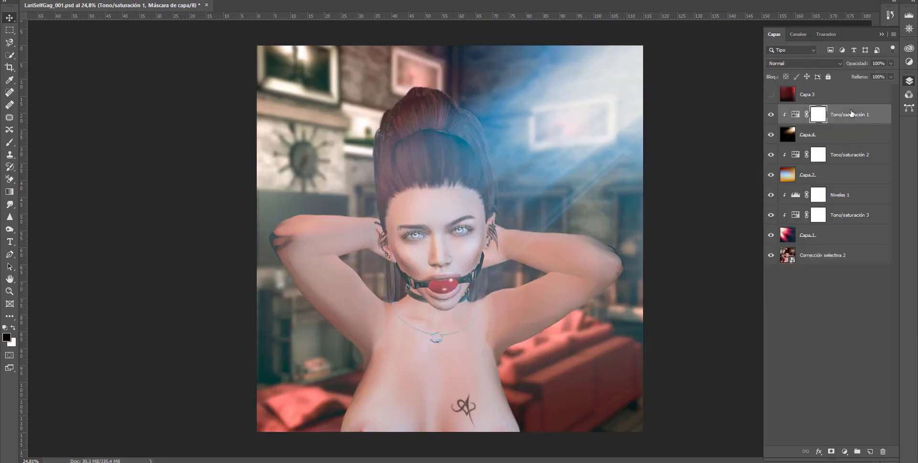
Blend the light layer in Multiplicar at 65% and stamp all visible layers into one
{"action": "left_click", "coordinate": [803, 63]}
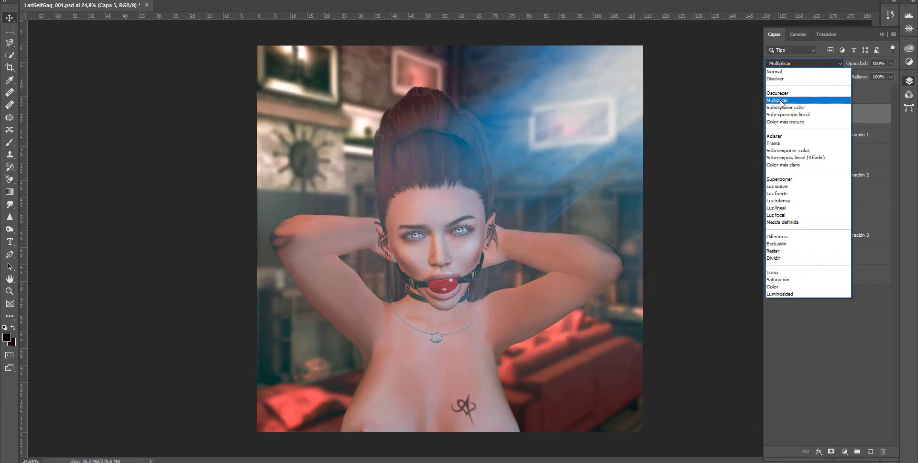
{"action": "left_click", "coordinate": [777, 100]}
{"action": "type", "text": "65"}
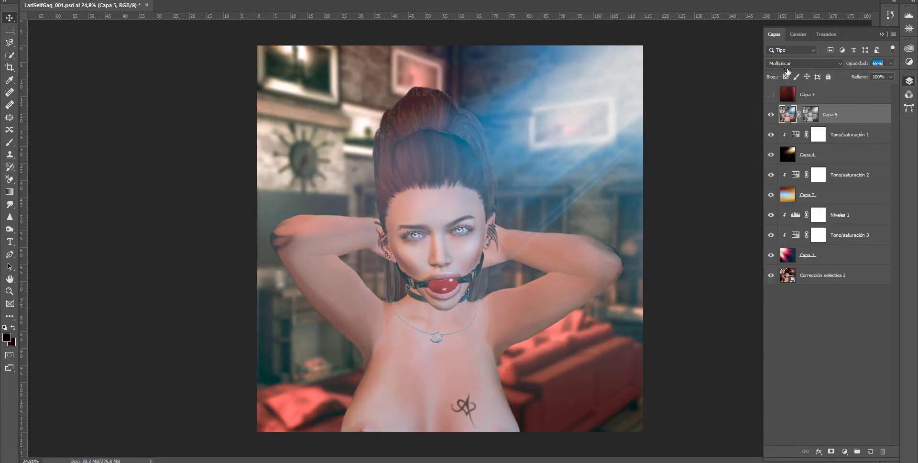
{"action": "key", "text": "ctrl+alt+a"}
Crop the merged portrait to a square close around the face
{"action": "right_click", "coordinate": [832, 115]}
{"action": "left_click", "coordinate": [746, 246]}
{"action": "key", "text": "c"}
{"action": "left_click_drag", "start_coordinate": [643, 45], "coordinate": [570, 117]}
{"action": "key", "text": "Return"}
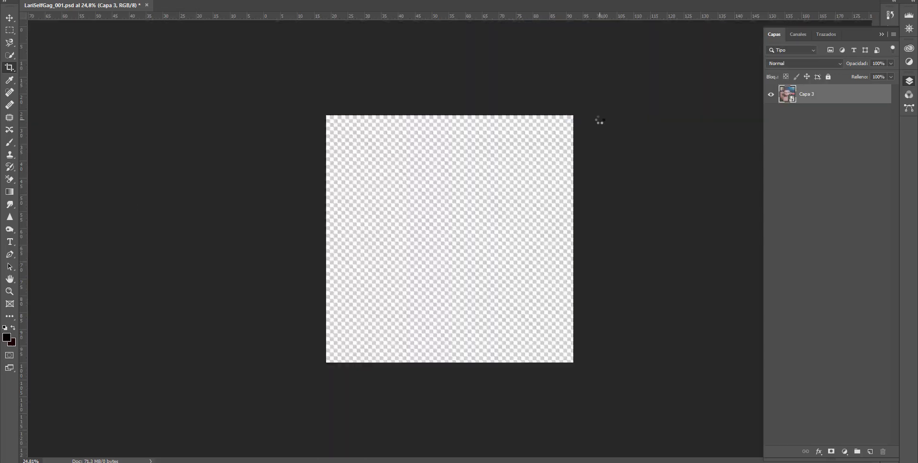
{"action": "left_click_drag", "start_coordinate": [443, 234], "coordinate": [452, 240]}
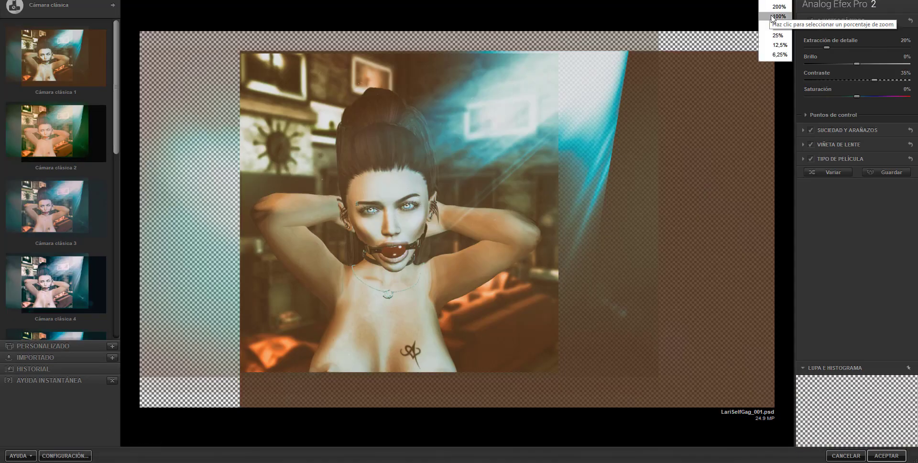
Preview the Cámara clásica 8 and 5 presets, then settle on Cámara clásica 3
{"action": "left_click", "coordinate": [751, 38]}
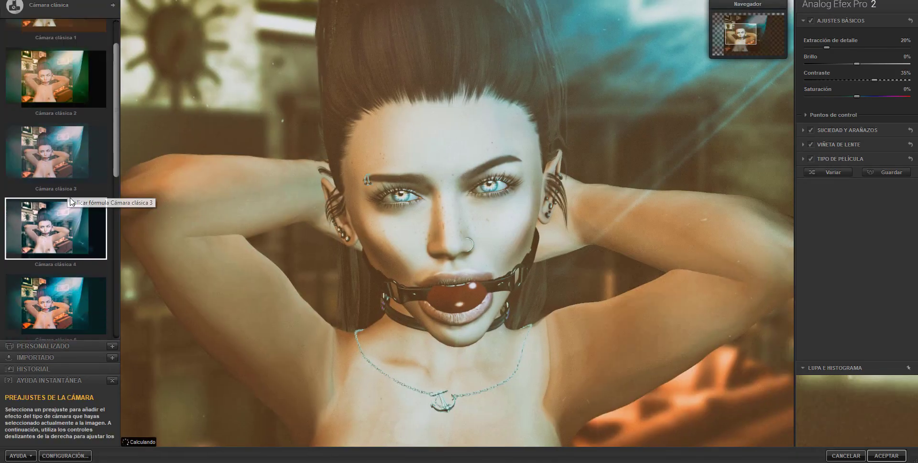
{"action": "scroll", "coordinate": [56, 191], "scroll_direction": "down", "scroll_amount": 5}
{"action": "left_click", "coordinate": [56, 169]}
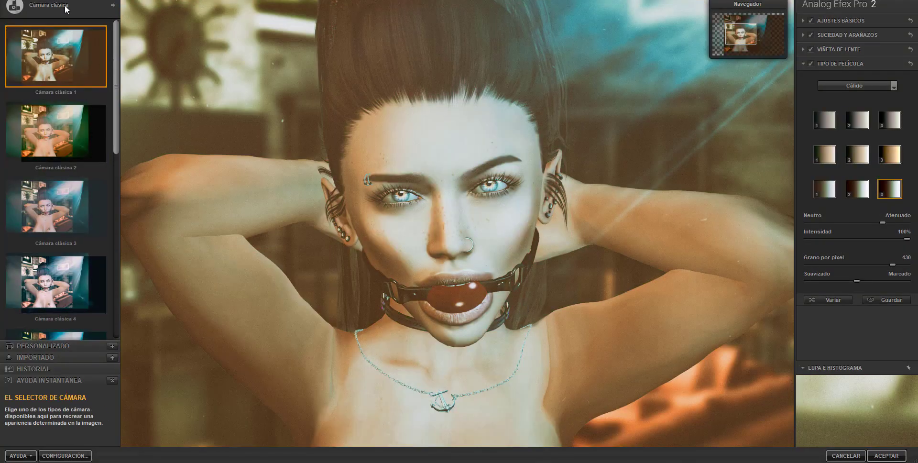
{"action": "left_click", "coordinate": [57, 351]}
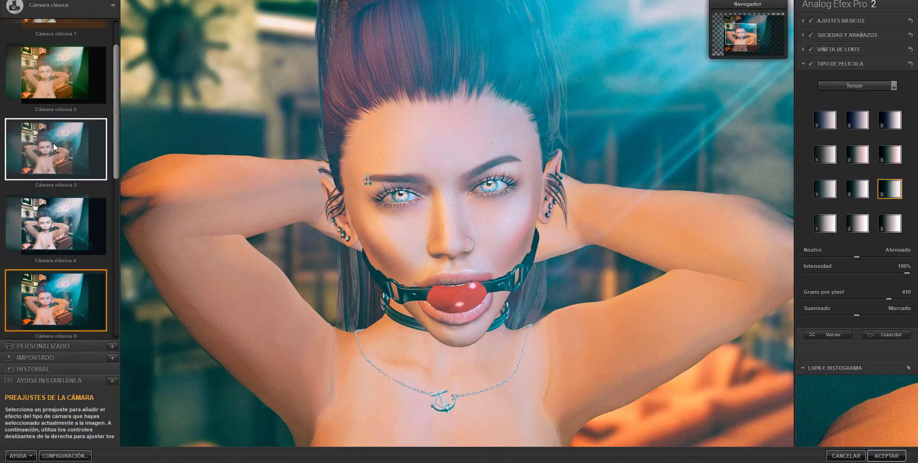
{"action": "left_click", "coordinate": [56, 146]}
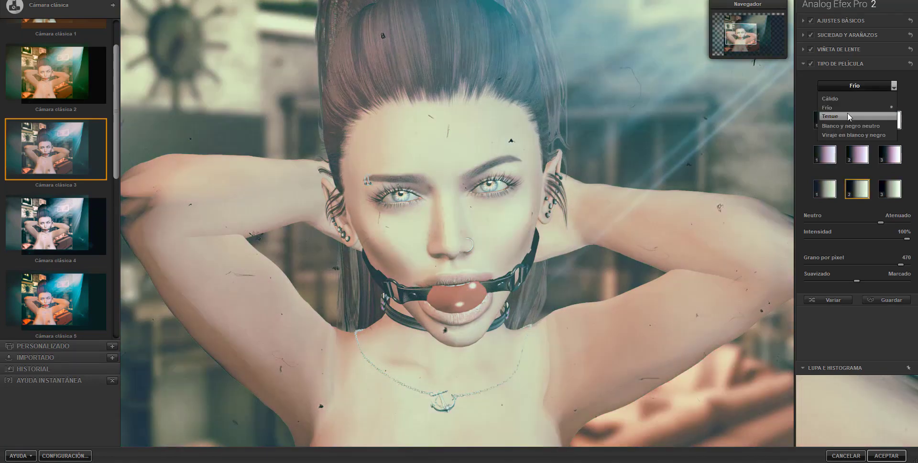
Change the film toning and set a rectangular lens vignette at 91% size
{"action": "left_click", "coordinate": [858, 122]}
{"action": "left_click", "coordinate": [837, 49]}
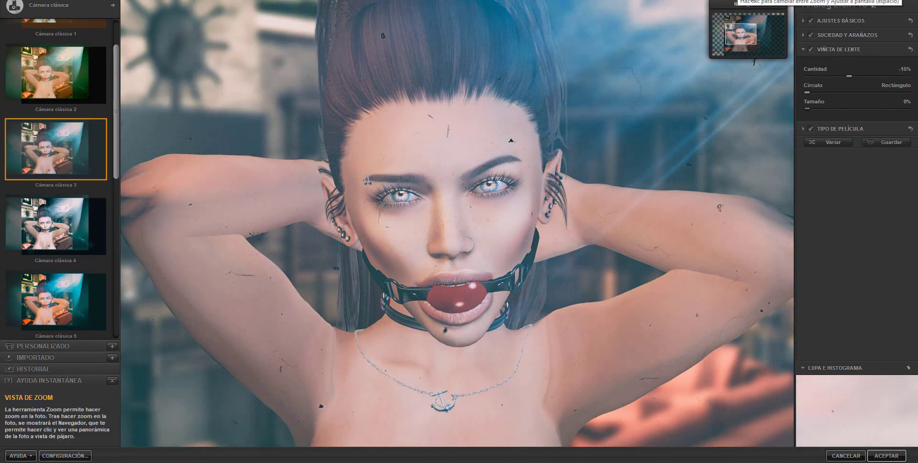
{"action": "left_click_drag", "start_coordinate": [808, 108], "coordinate": [898, 108]}
{"action": "left_click_drag", "start_coordinate": [807, 92], "coordinate": [903, 93]}
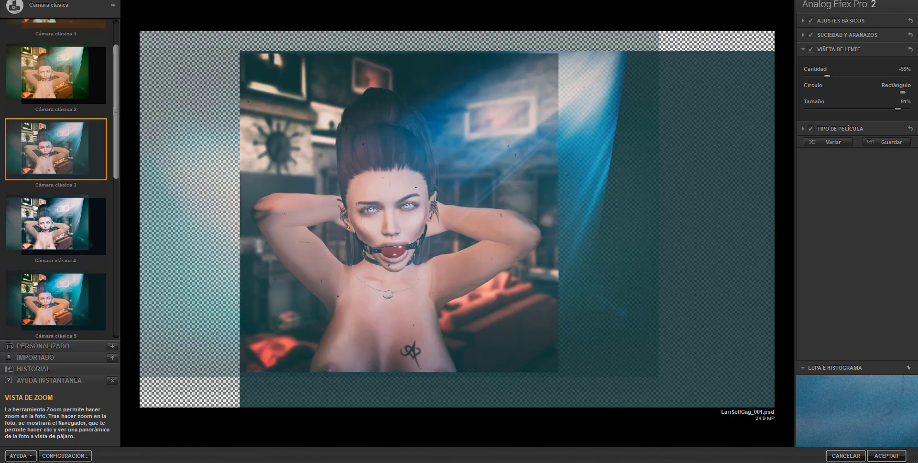
Add a circular bokeh centred on the face, choose Tenue film type, and apply
{"action": "left_click", "coordinate": [359, 216]}
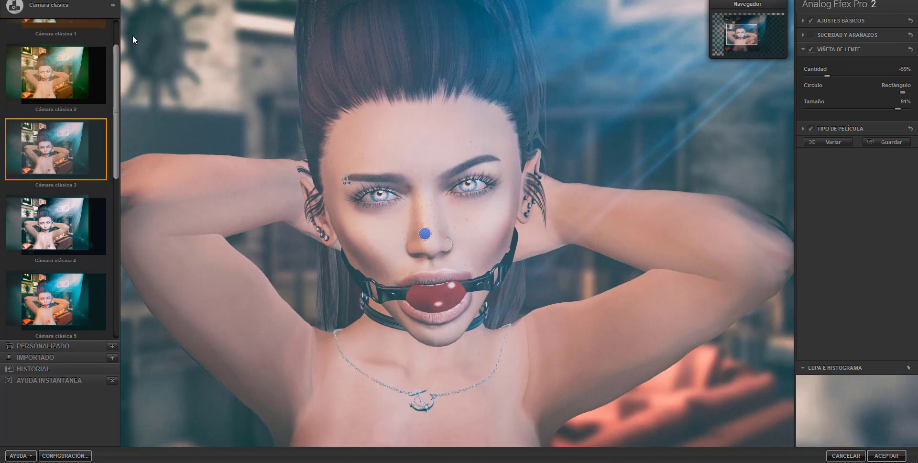
{"action": "left_click", "coordinate": [113, 4]}
{"action": "left_click", "coordinate": [25, 54]}
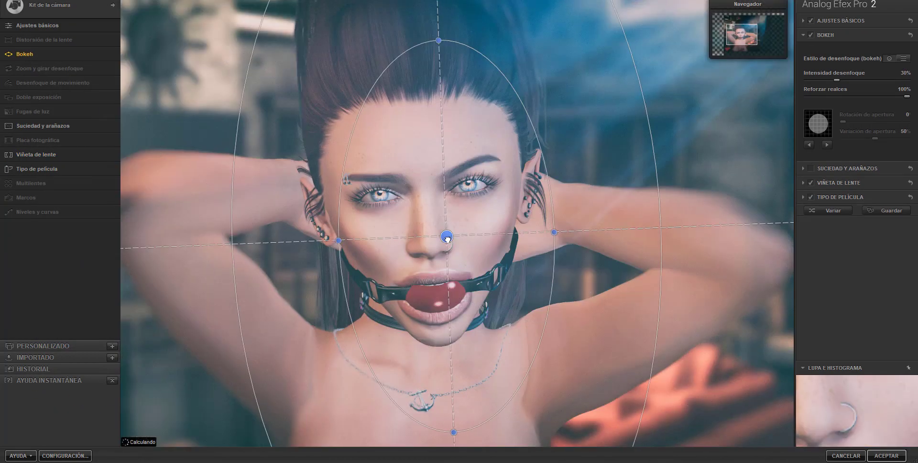
{"action": "left_click_drag", "start_coordinate": [435, 230], "coordinate": [415, 85]}
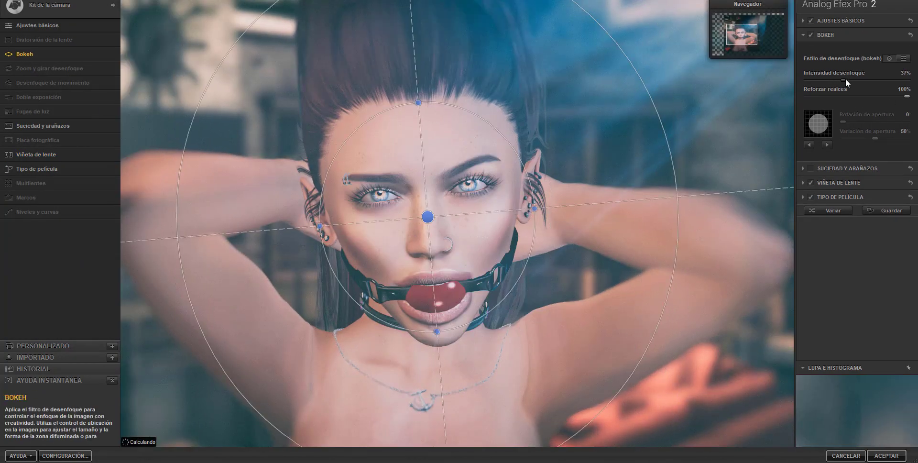
{"action": "left_click_drag", "start_coordinate": [845, 80], "coordinate": [837, 80]}
{"action": "left_click", "coordinate": [841, 197]}
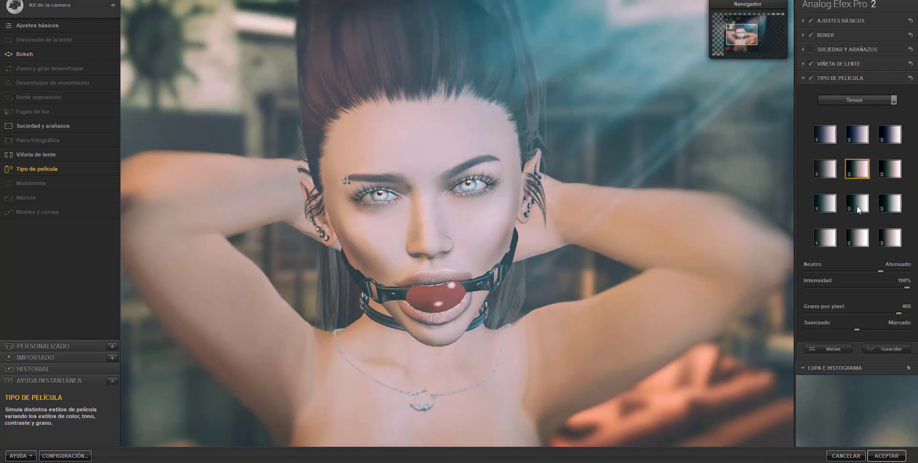
{"action": "key", "text": "Return"}
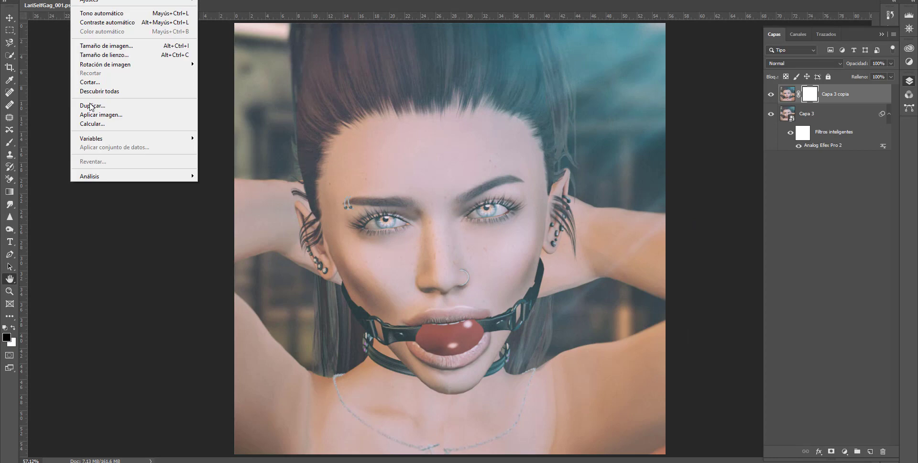
Set the masked portrait copy to Luz fuerte and draw a first radial gradient on a new layer
{"action": "left_click", "coordinate": [805, 63]}
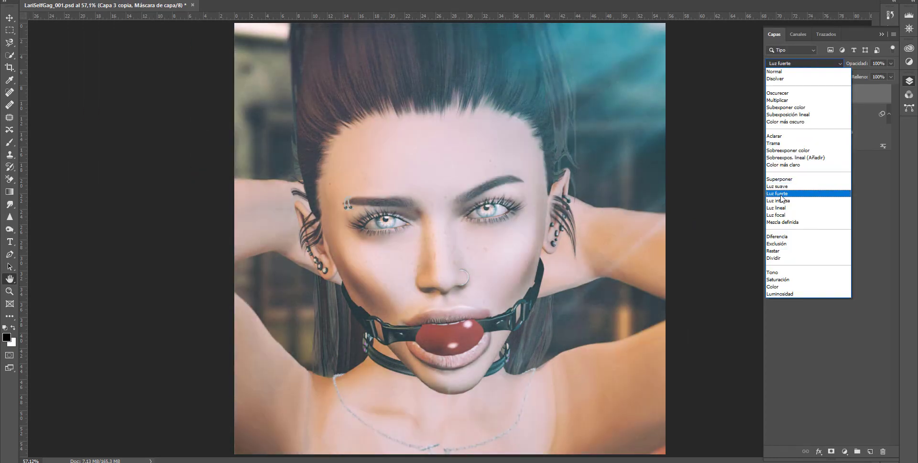
{"action": "left_click", "coordinate": [781, 194]}
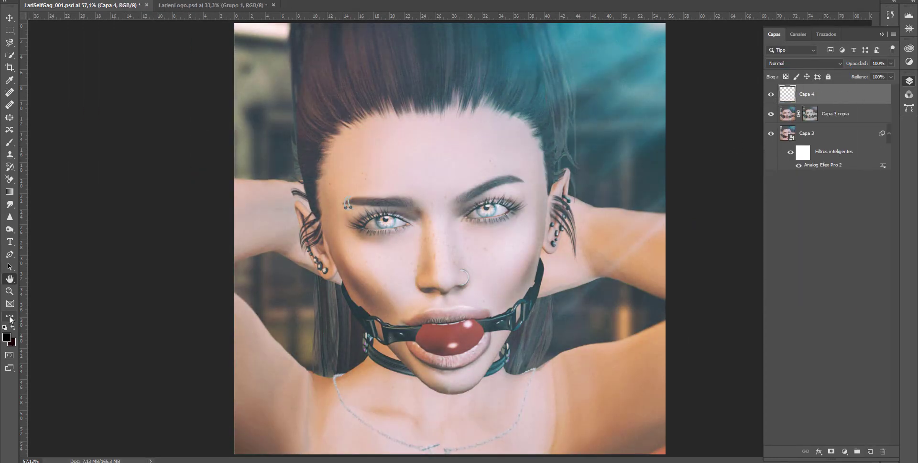
{"action": "left_click_drag", "start_coordinate": [595, 82], "coordinate": [594, 82]}
{"action": "key", "text": "x"}
{"action": "scroll", "coordinate": [595, 81], "scroll_direction": "down", "scroll_amount": 3}
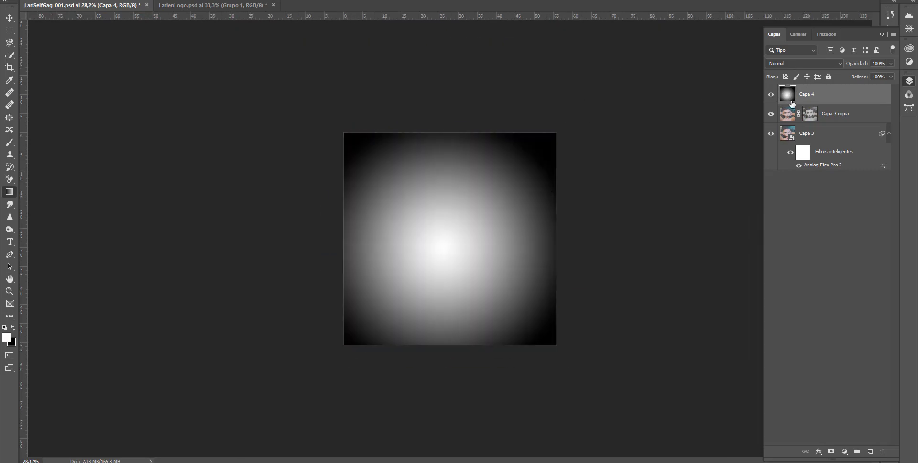
Redraw the radial gradient outward from the face, set it to Multiplicar at 33% opacity
{"action": "left_click", "coordinate": [805, 63]}
{"action": "key", "text": "Escape"}
{"action": "key", "text": "ctrl+z"}
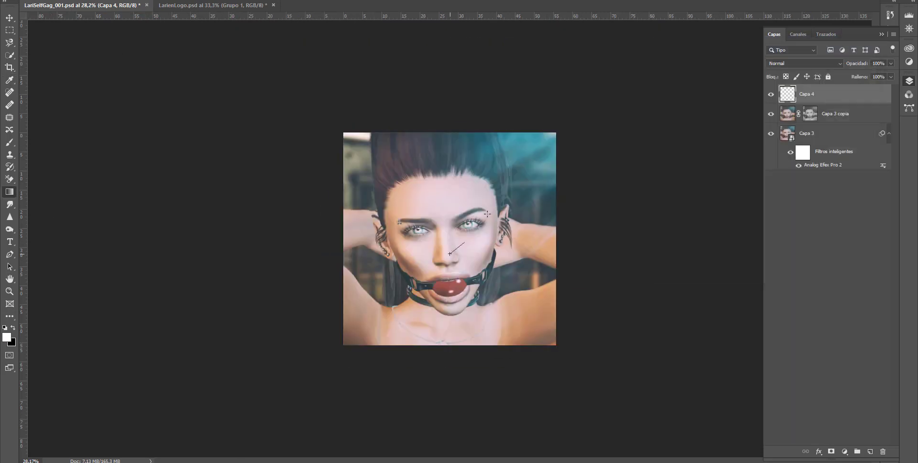
{"action": "left_click_drag", "start_coordinate": [450, 253], "coordinate": [450, 254]}
{"action": "scroll", "coordinate": [450, 239], "scroll_direction": "up", "scroll_amount": 3}
{"action": "left_click", "coordinate": [804, 63]}
{"action": "left_click", "coordinate": [785, 91]}
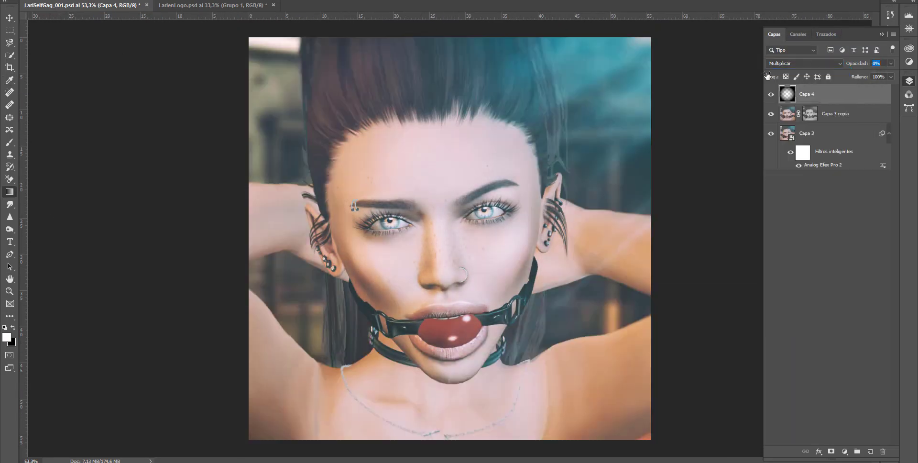
{"action": "left_click_drag", "start_coordinate": [767, 75], "coordinate": [783, 76]}
Bring Grupo 1 from the logo document into the portrait and fit the image on screen
{"action": "left_click", "coordinate": [197, 8]}
{"action": "left_click_drag", "start_coordinate": [113, 35], "coordinate": [176, 28]}
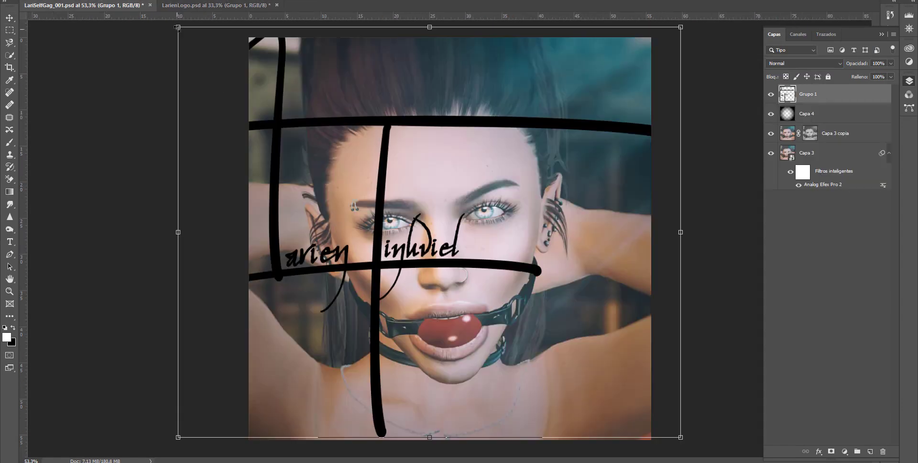
{"action": "double_click", "coordinate": [774, 34]}
{"action": "double_click", "coordinate": [10, 279]}
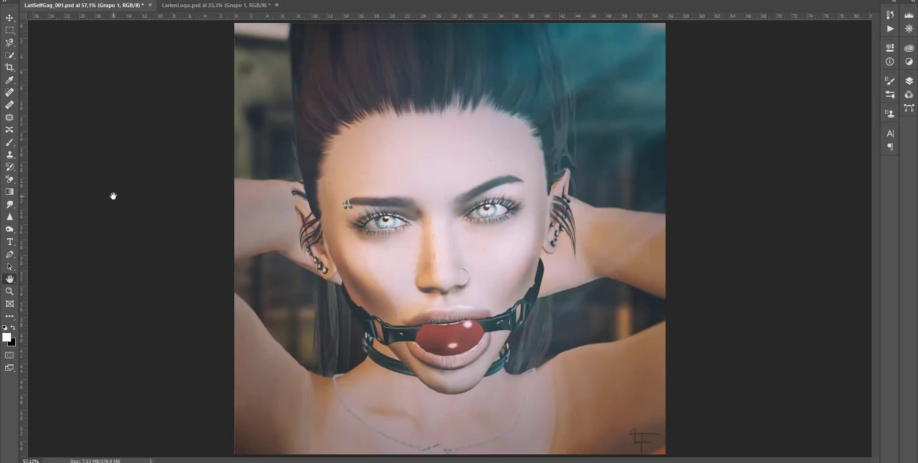